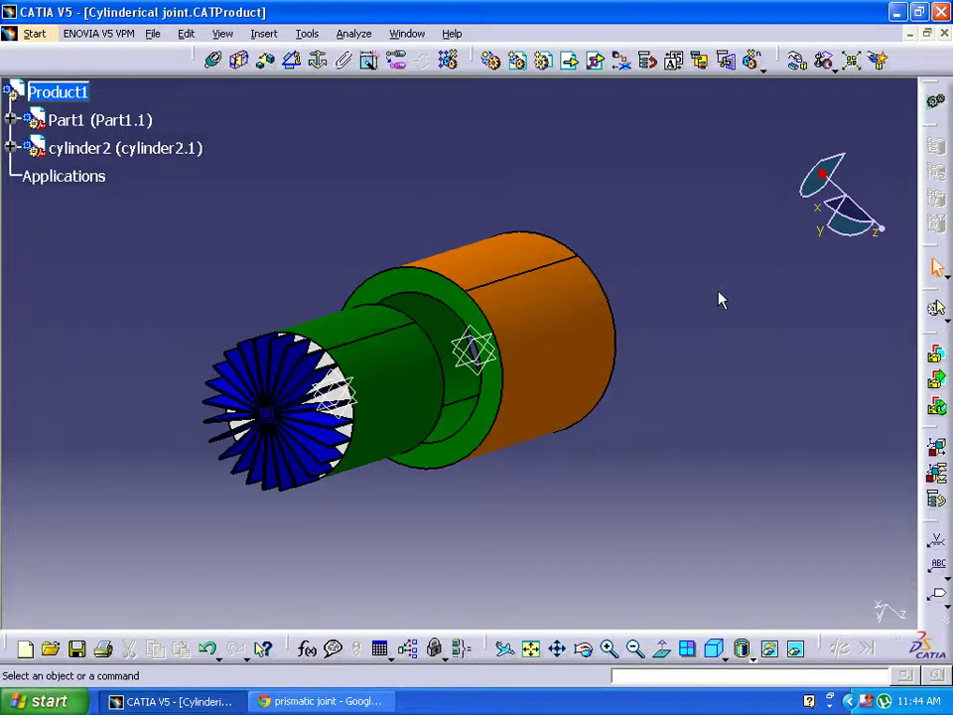
Step: Orbit and pan the view so the orange and green cylinders sit side by side
{"action": "middle_click_drag", "start_coordinate": [721, 300], "coordinate": [672, 378]}
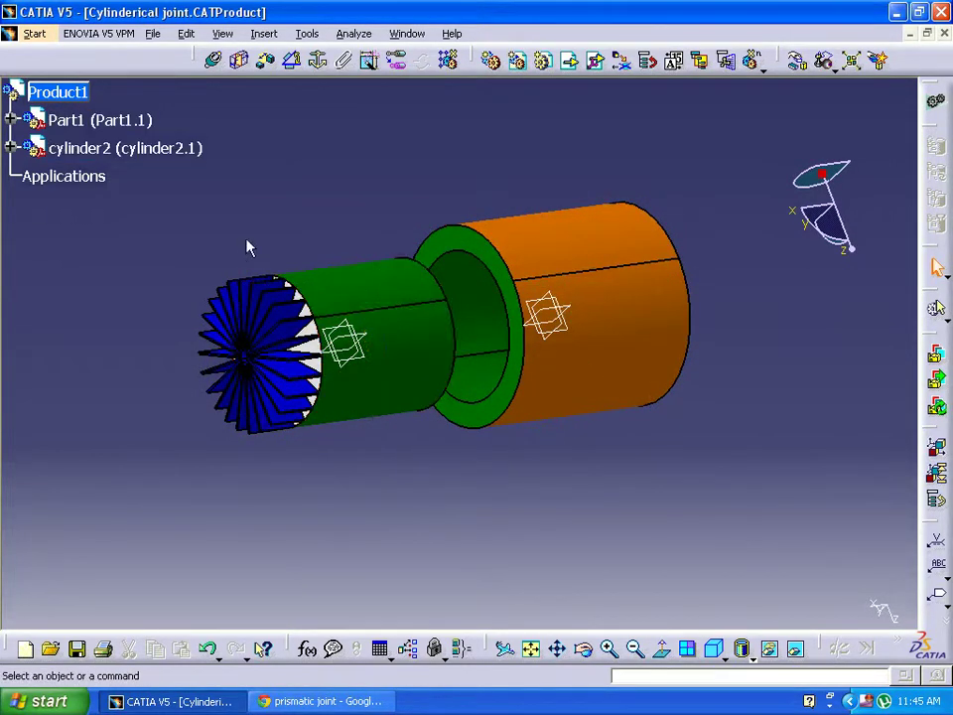
{"action": "middle_click_drag", "start_coordinate": [233, 227], "coordinate": [253, 238]}
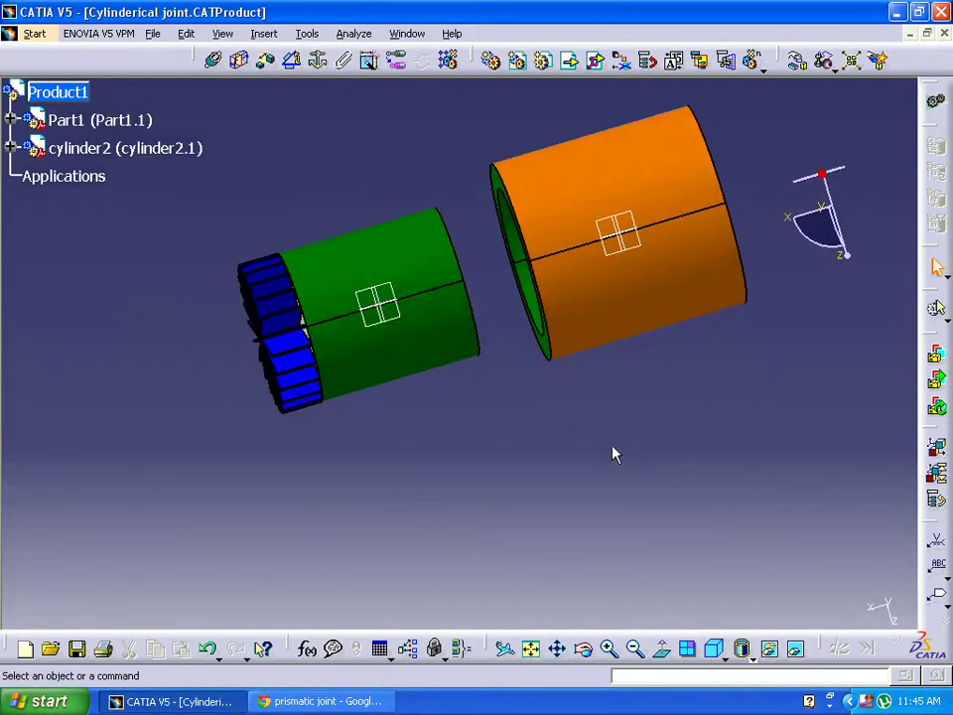
{"action": "middle_click_drag", "start_coordinate": [614, 454], "coordinate": [543, 517]}
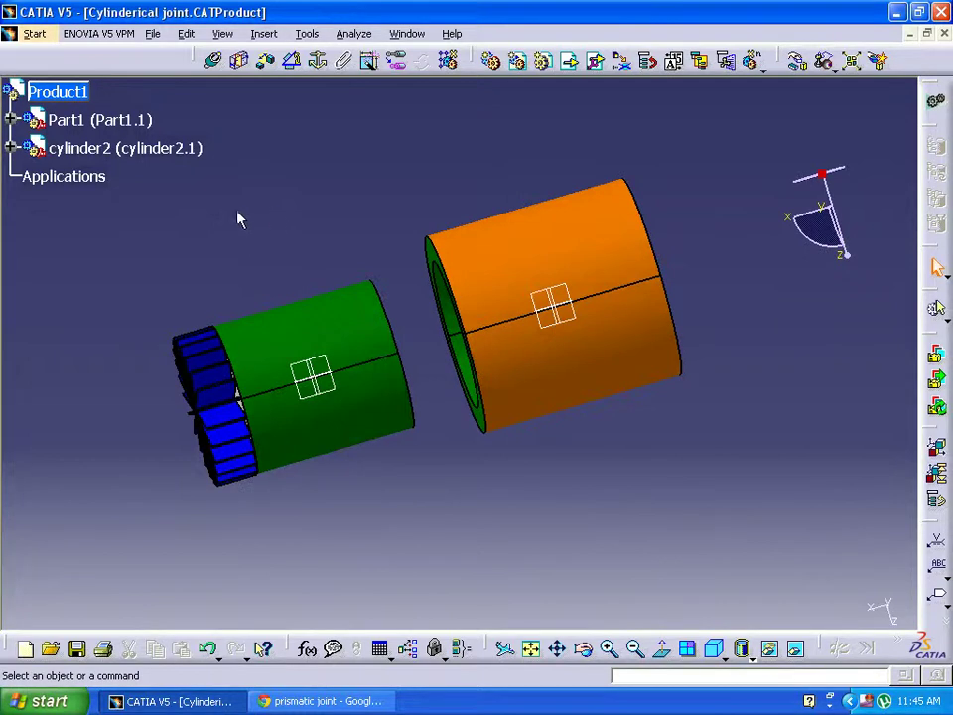
Step: Make the orange and green cylinder axes coincident with a coincidence constraint
{"action": "left_click", "coordinate": [212, 61]}
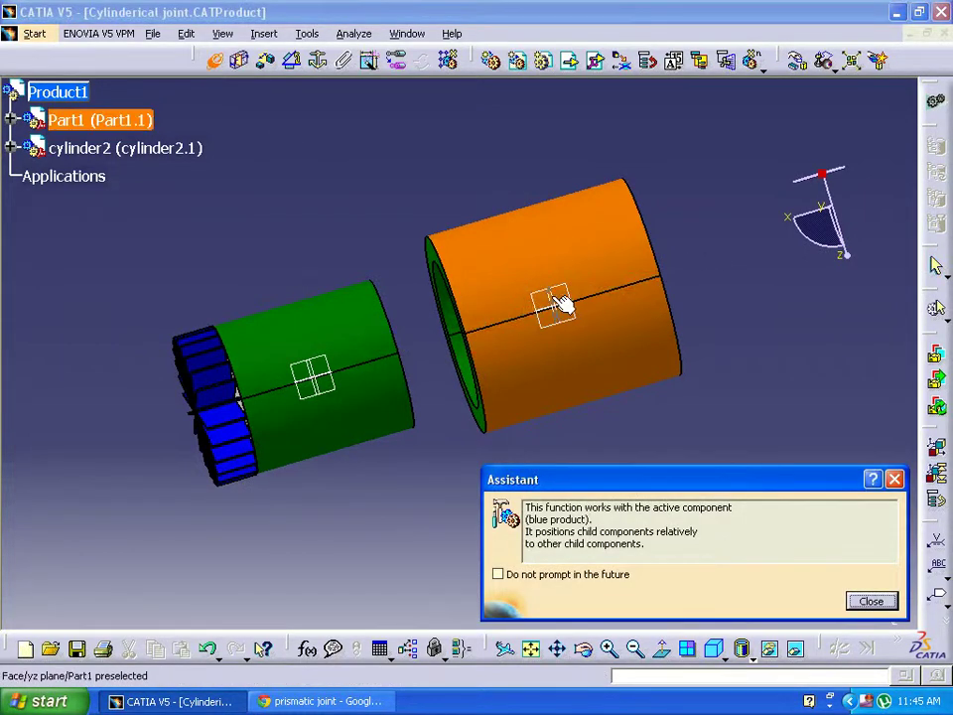
{"action": "left_click", "coordinate": [616, 298]}
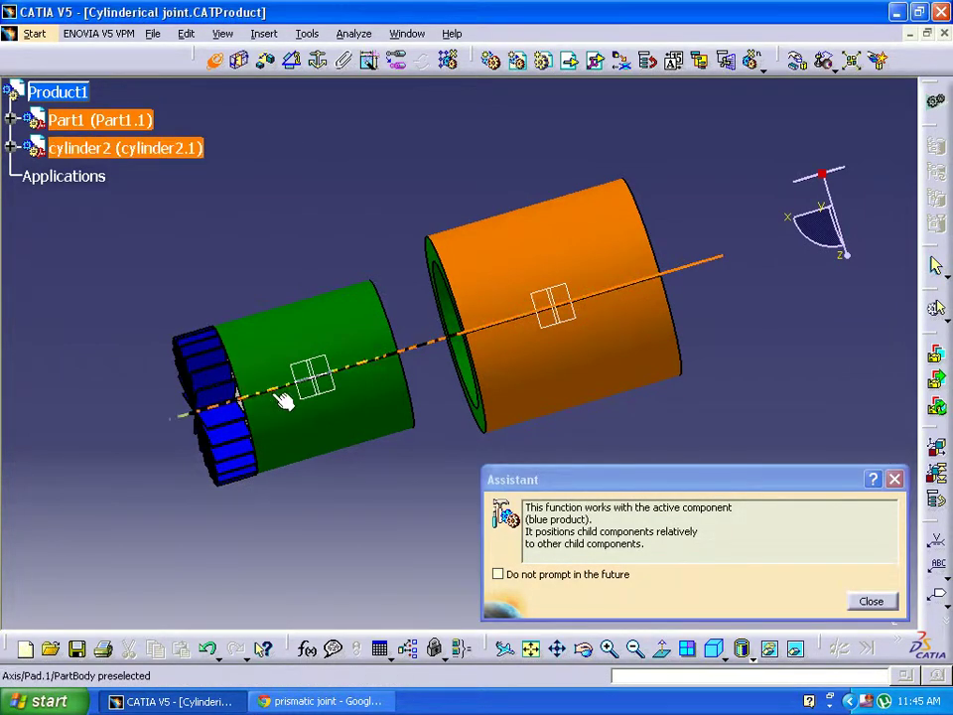
{"action": "left_click", "coordinate": [286, 398]}
{"action": "left_click", "coordinate": [534, 546]}
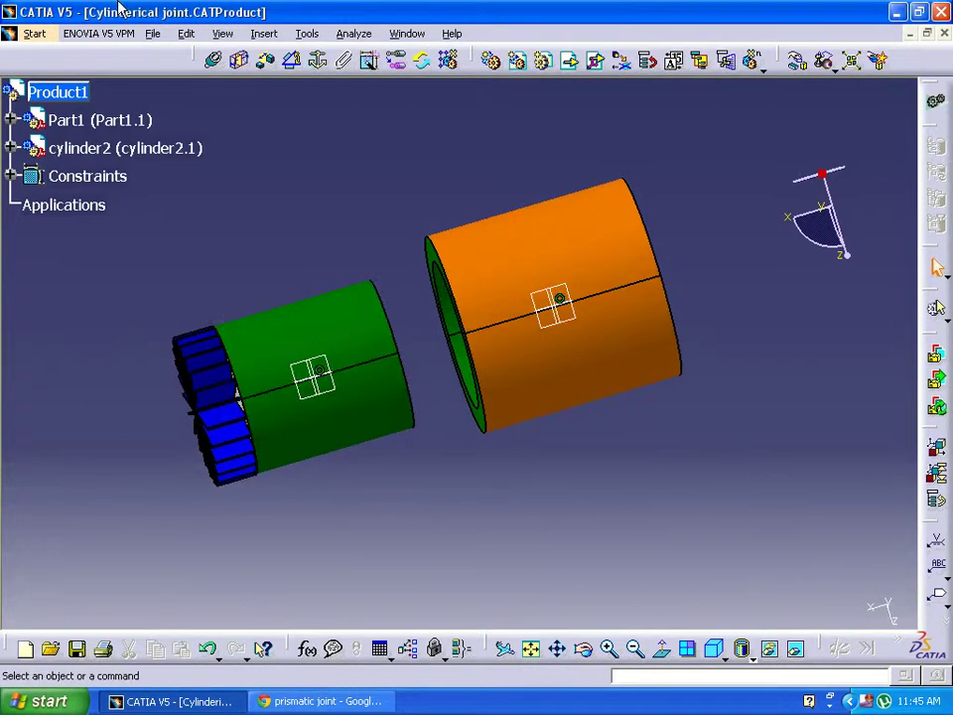
Step: Switch to the DMU Kinematics workbench
{"action": "left_click", "coordinate": [35, 34]}
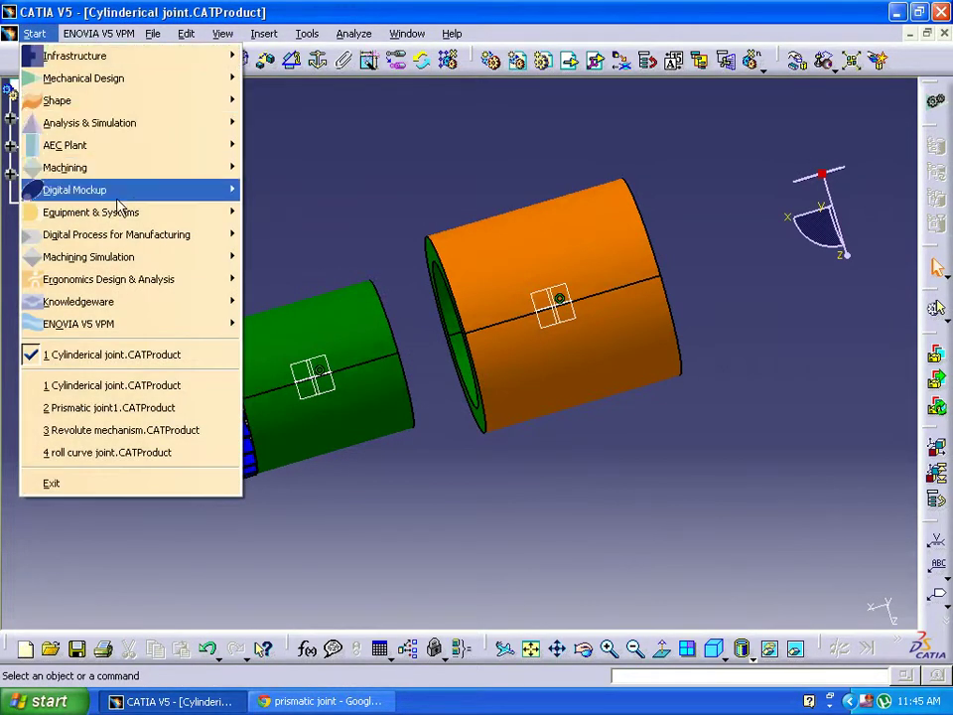
{"action": "mouse_move", "coordinate": [118, 198]}
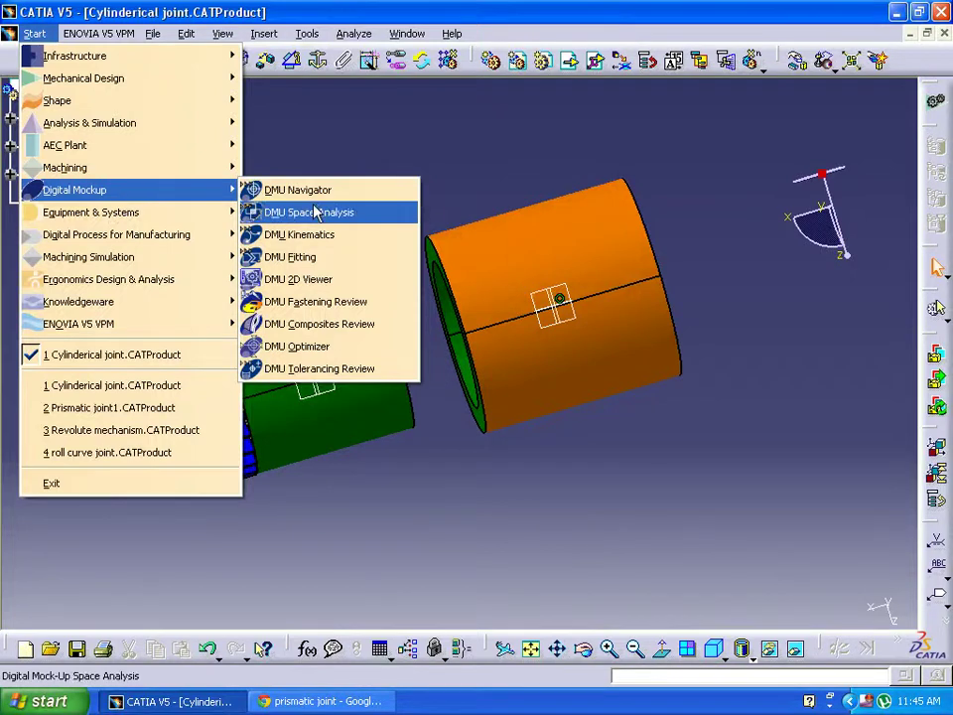
{"action": "left_click", "coordinate": [325, 235]}
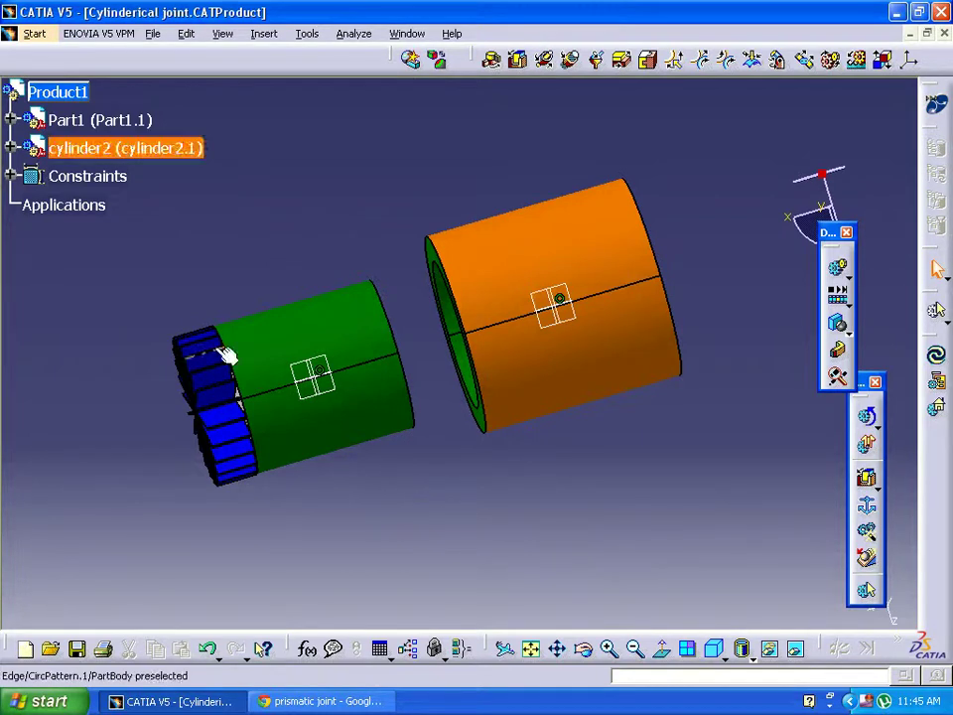
Step: Create the mechanism 'Cylindrical joint' with the orange Part1 cylinder as its fixed part
{"action": "middle_click_drag", "start_coordinate": [108, 280], "coordinate": [340, 277]}
{"action": "middle_click_drag", "start_coordinate": [490, 451], "coordinate": [485, 493]}
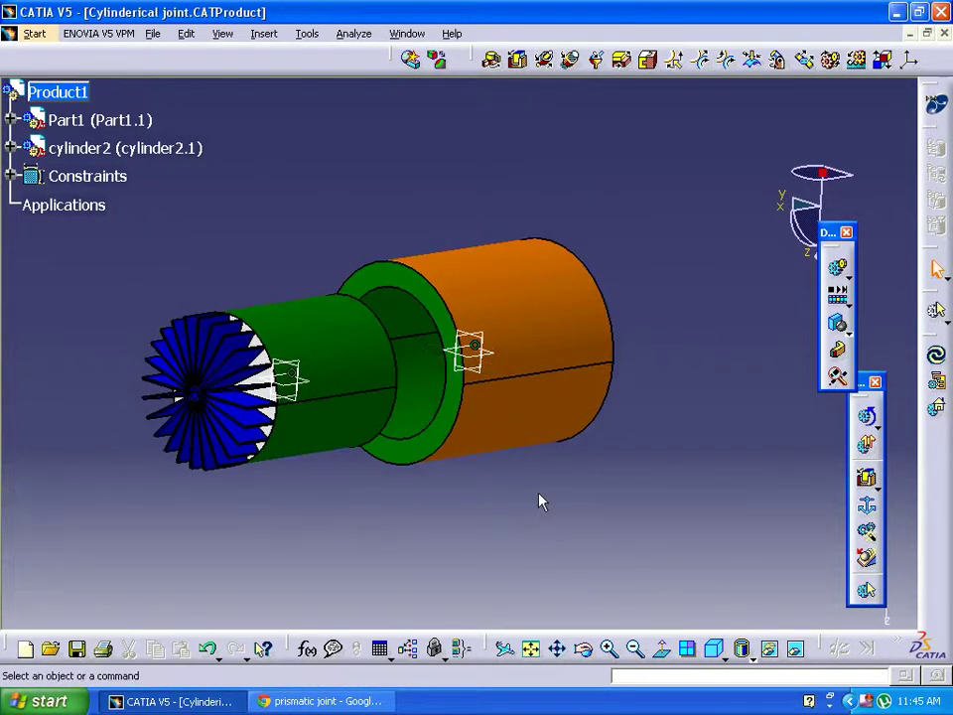
{"action": "left_click", "coordinate": [869, 512]}
{"action": "left_click", "coordinate": [839, 568]}
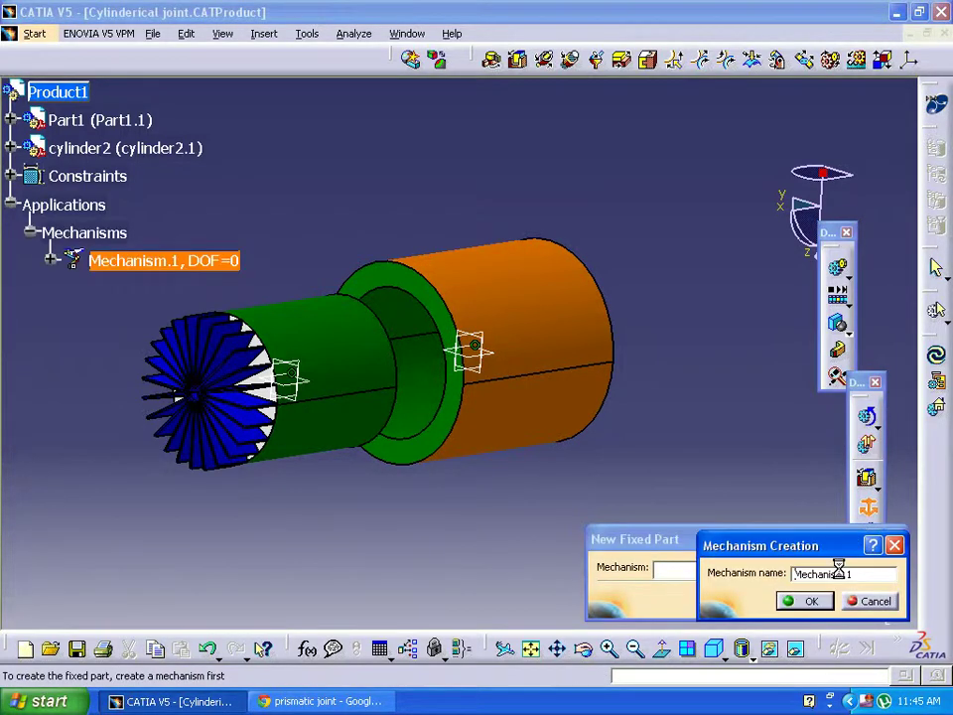
{"action": "left_click_drag", "start_coordinate": [869, 573], "coordinate": [751, 573]}
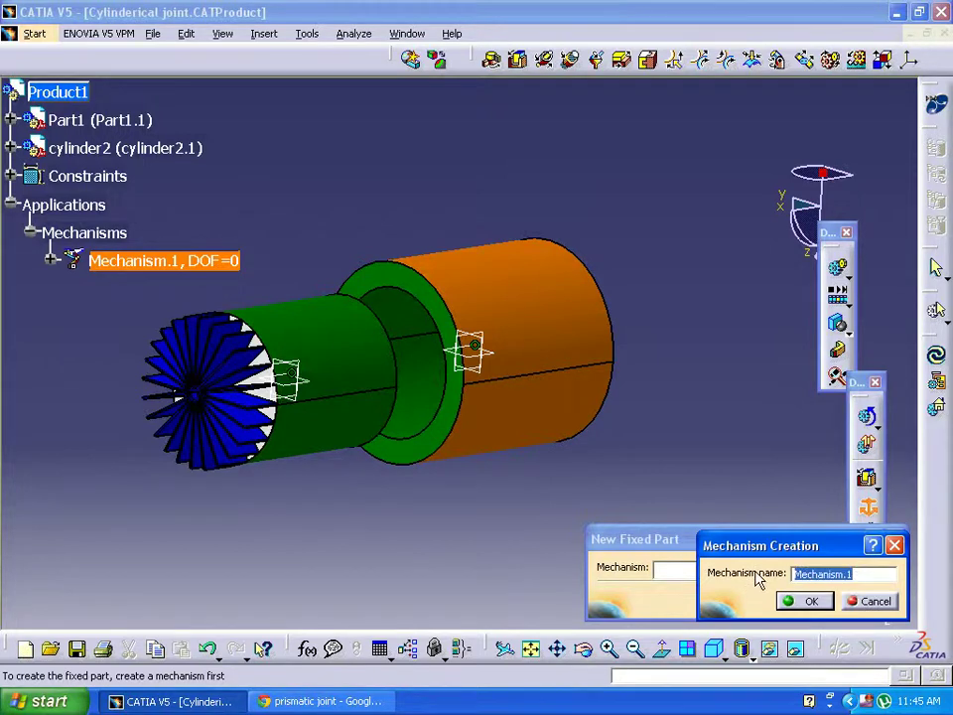
{"action": "type", "text": "Cylindrical joint"}
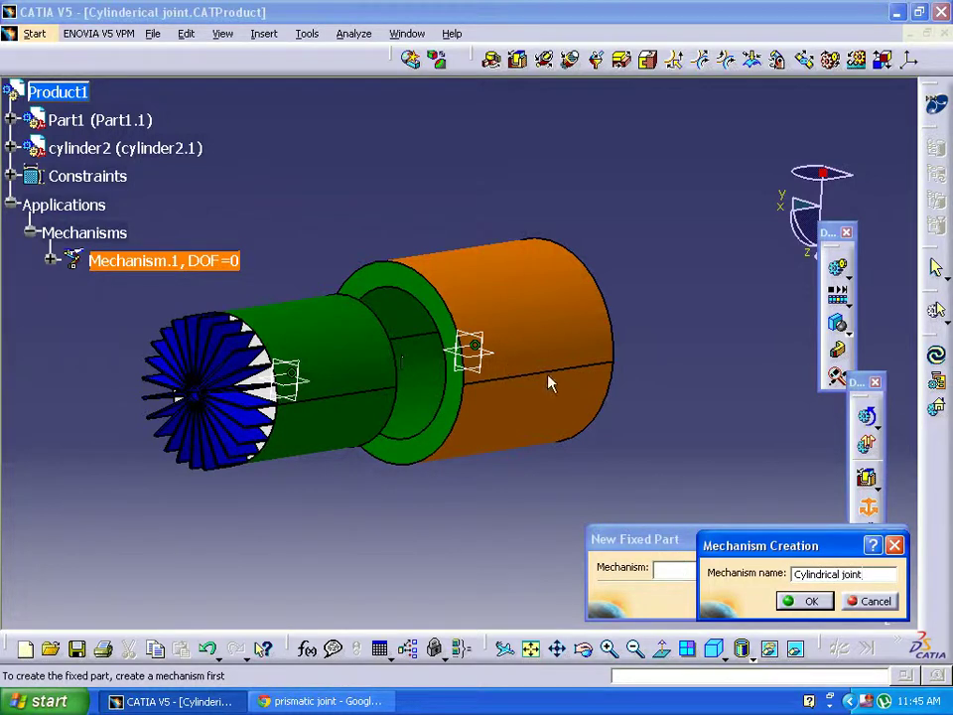
{"action": "left_click", "coordinate": [804, 602]}
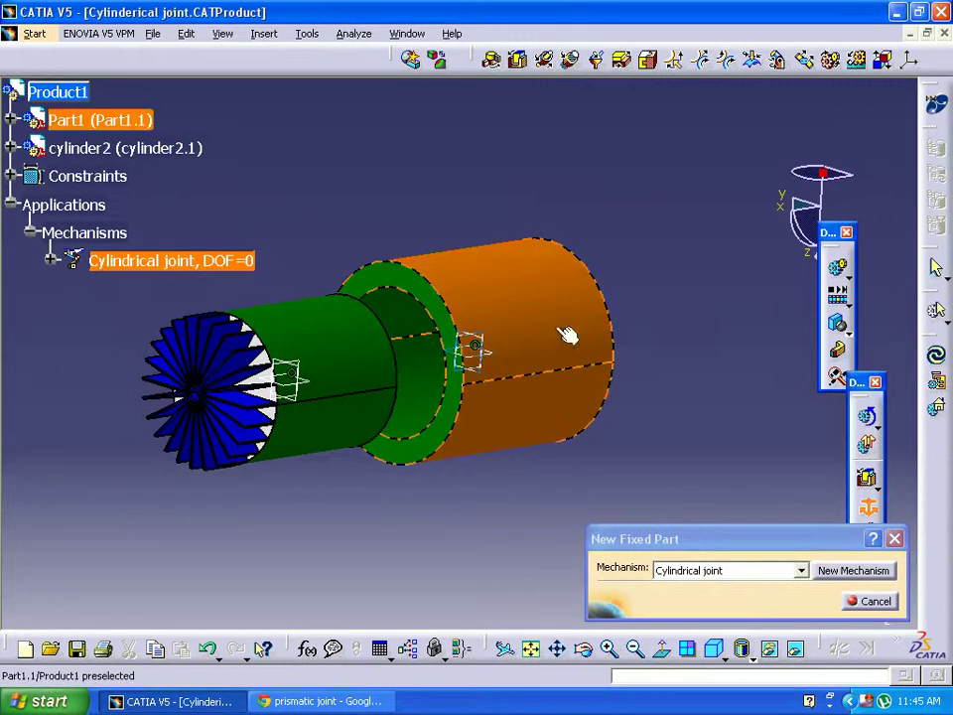
{"action": "left_click", "coordinate": [511, 330]}
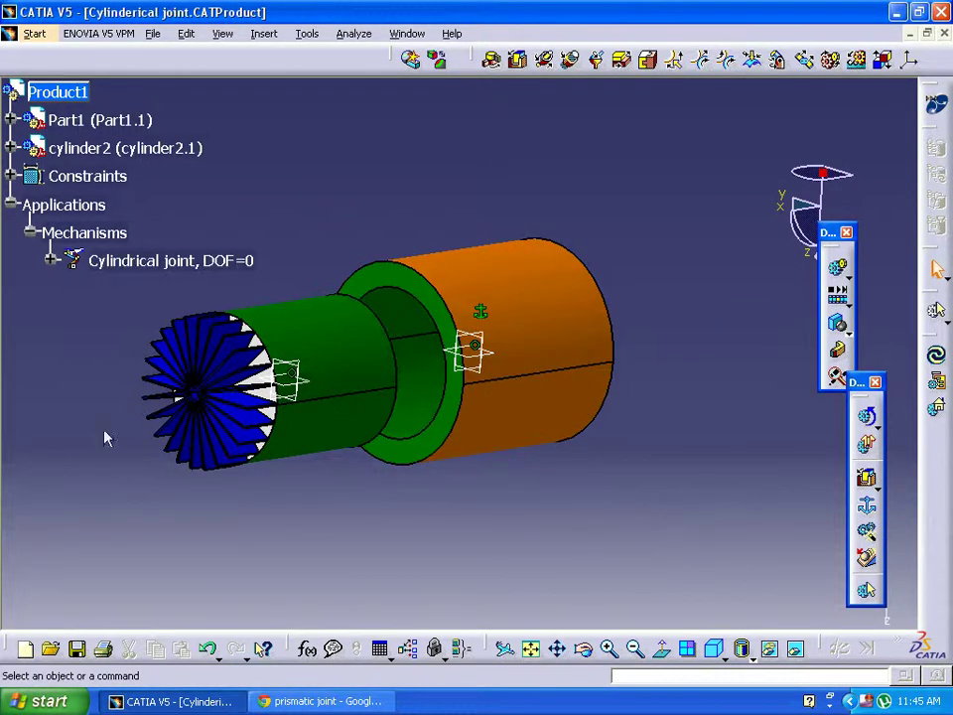
Step: Start a cylindrical joint using the orange and green cylinder axes as lines 1 and 2
{"action": "left_click", "coordinate": [10, 204]}
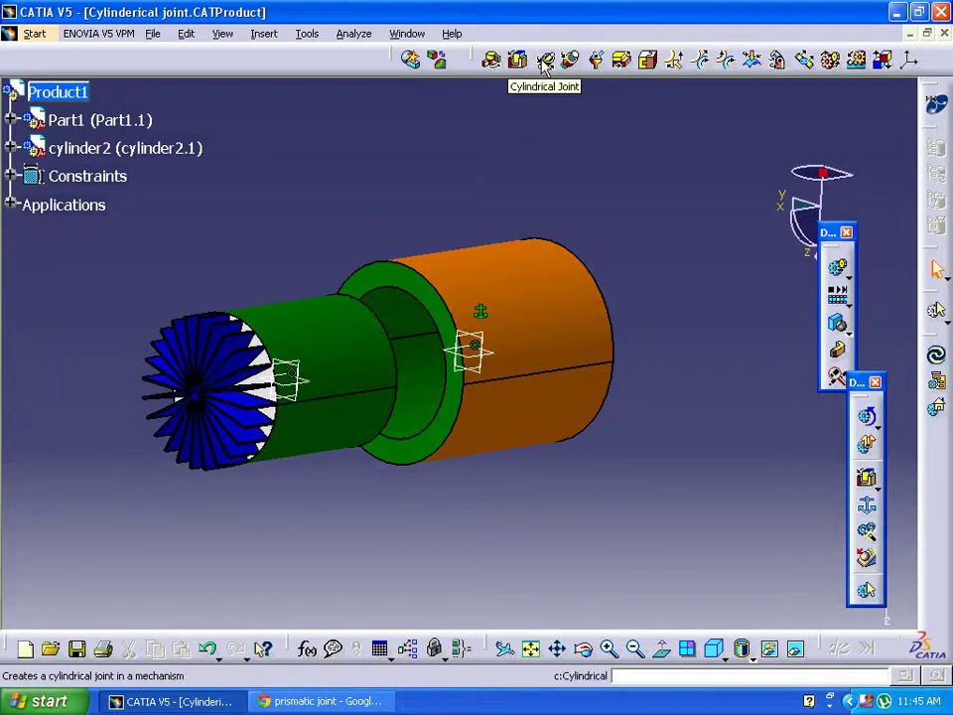
{"action": "left_click", "coordinate": [265, 34]}
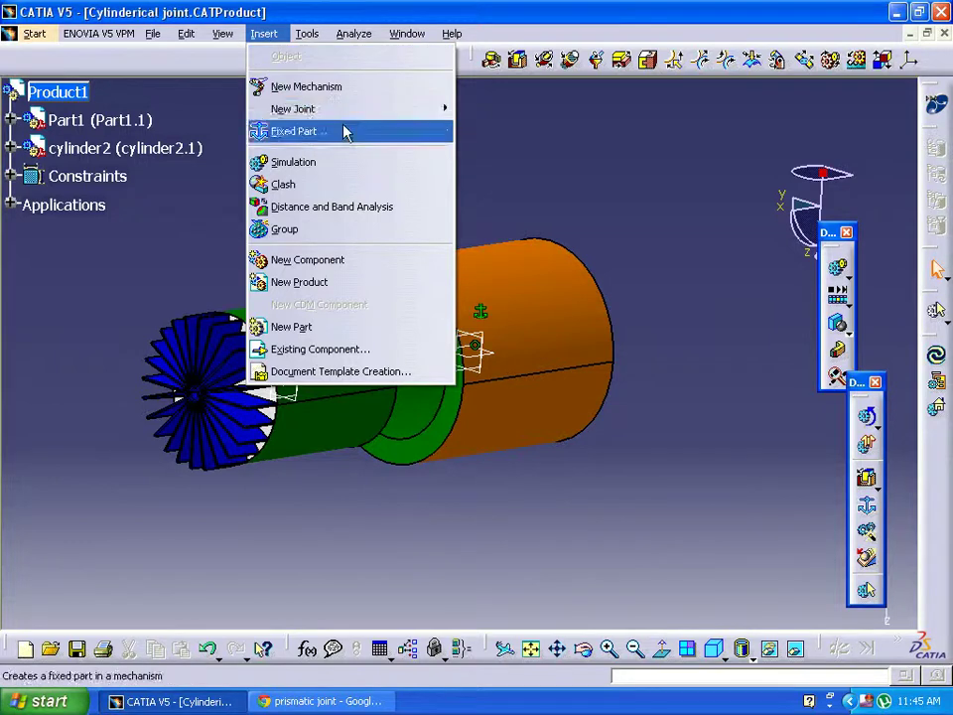
{"action": "mouse_move", "coordinate": [348, 108]}
{"action": "left_click", "coordinate": [511, 153]}
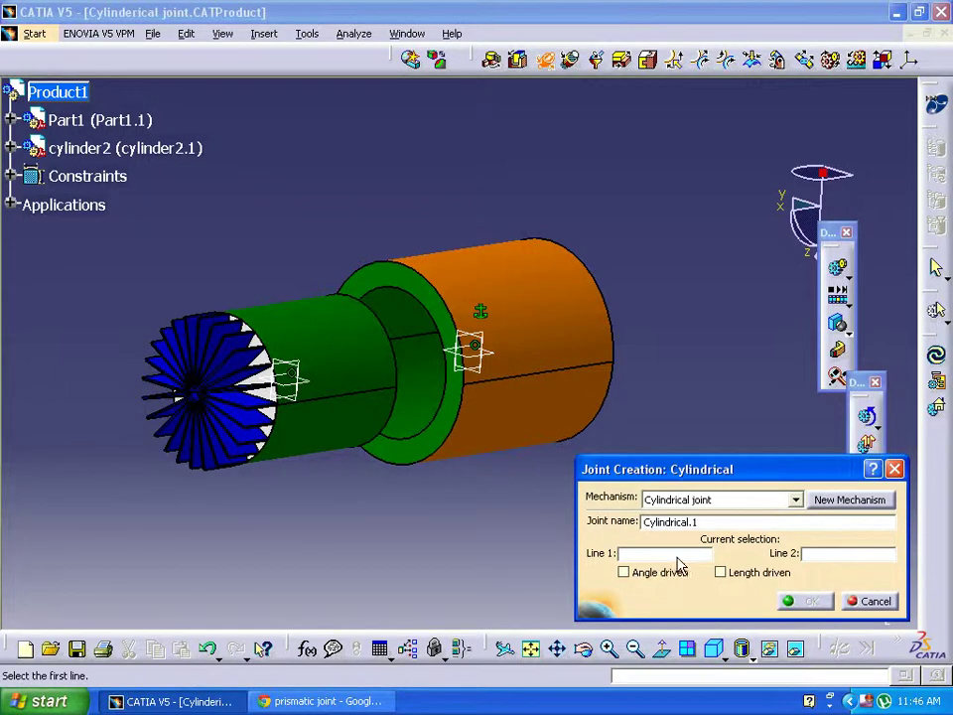
{"action": "left_click", "coordinate": [538, 353]}
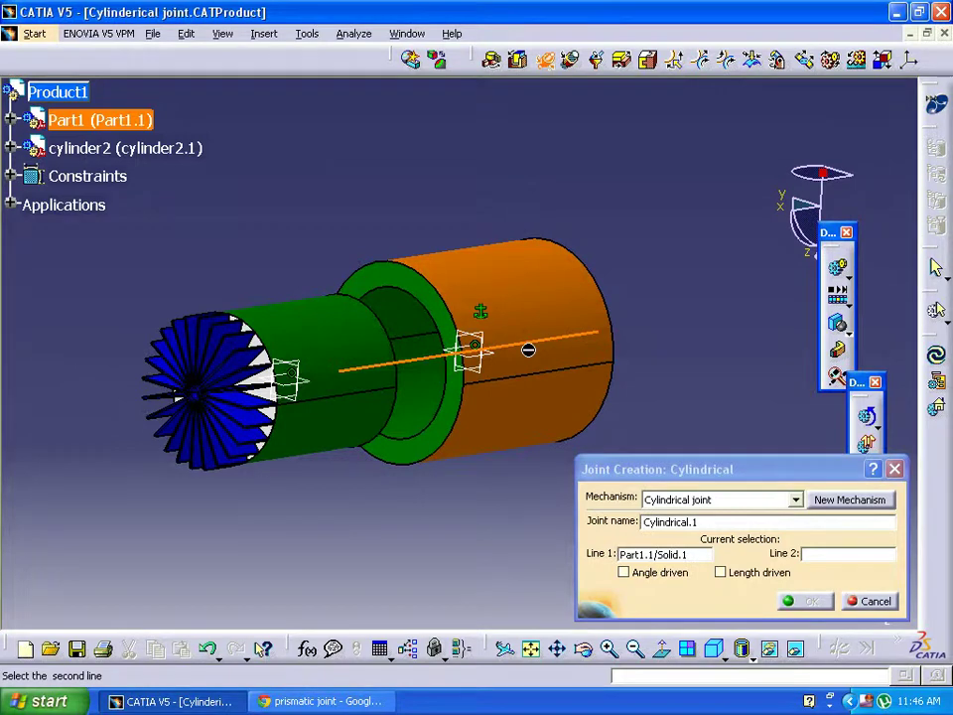
{"action": "left_click", "coordinate": [329, 372]}
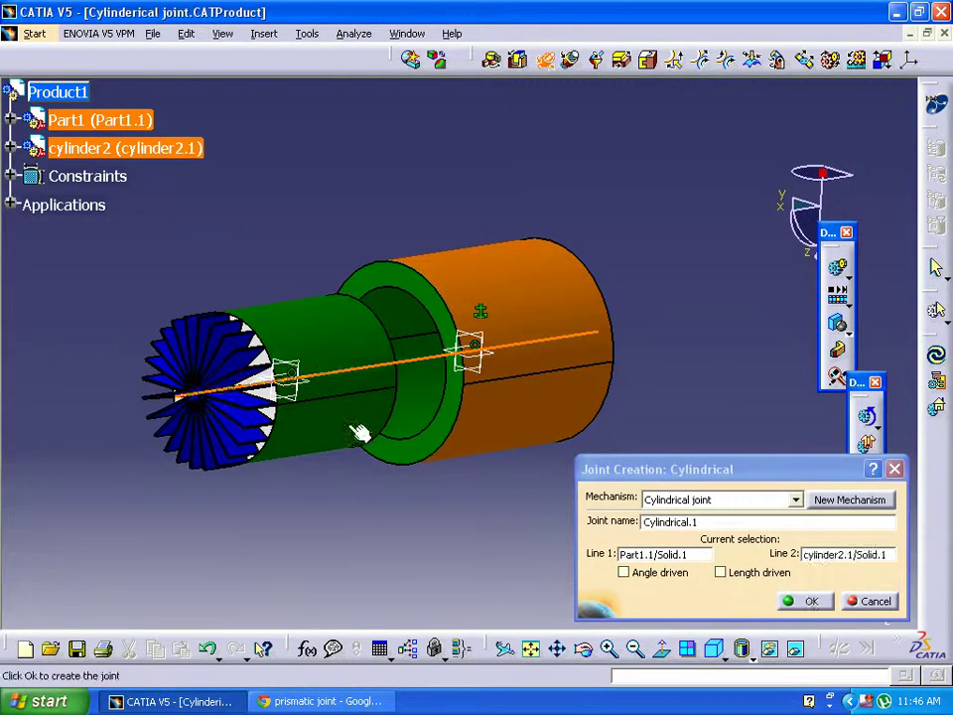
Step: Make the joint angle driven and length driven, then create Cylindrical.1
{"action": "left_click", "coordinate": [669, 574]}
{"action": "left_click", "coordinate": [731, 579]}
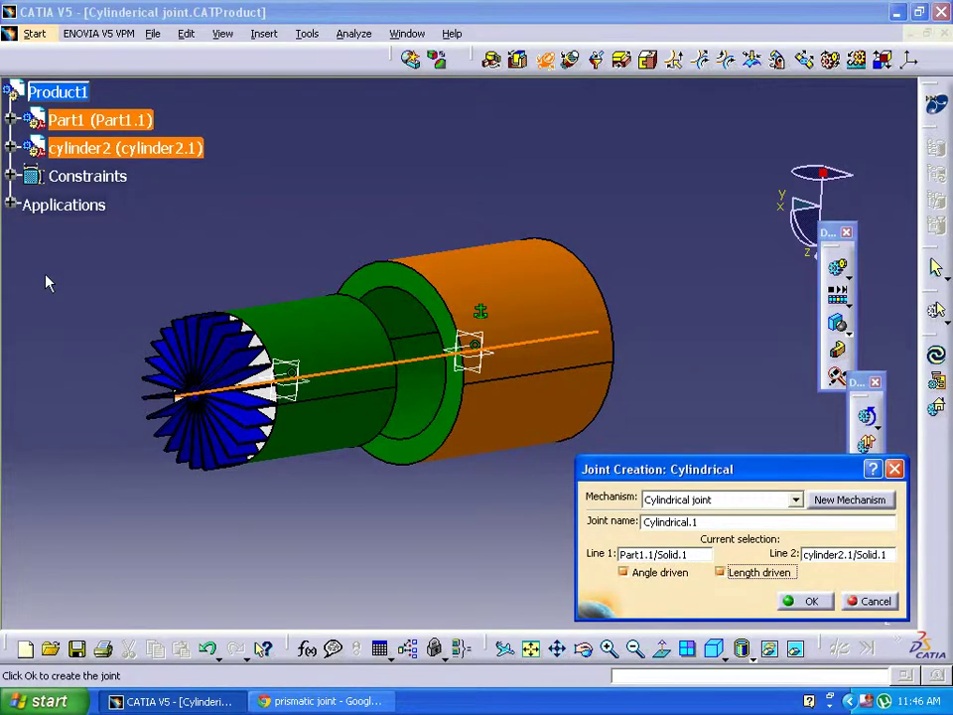
{"action": "middle_click_drag", "start_coordinate": [258, 328], "coordinate": [211, 263]}
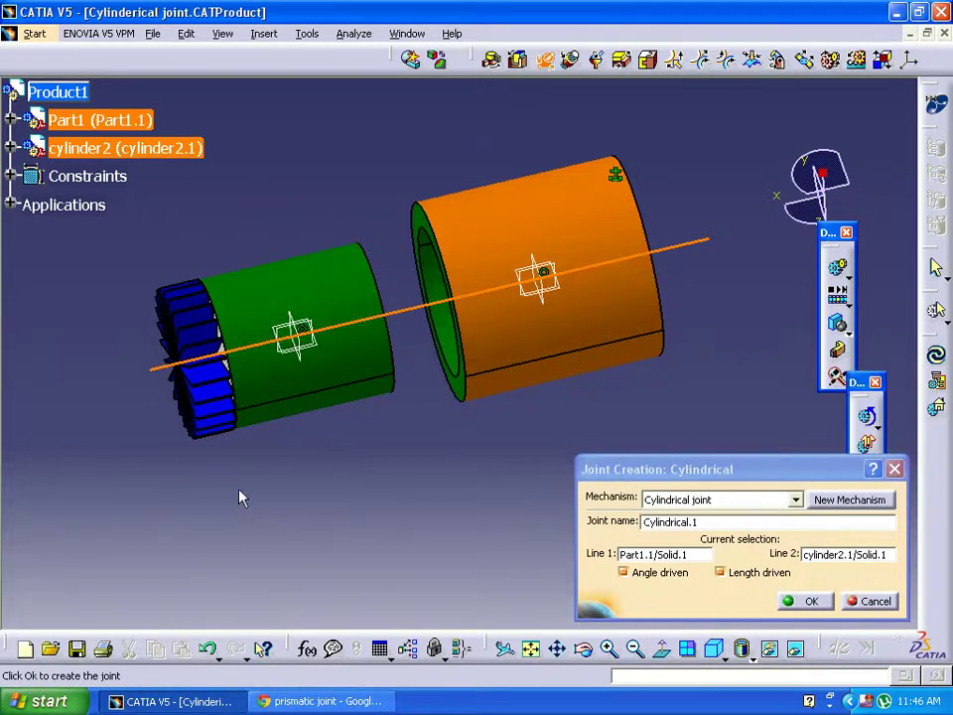
{"action": "middle_click_drag", "start_coordinate": [239, 497], "coordinate": [434, 460]}
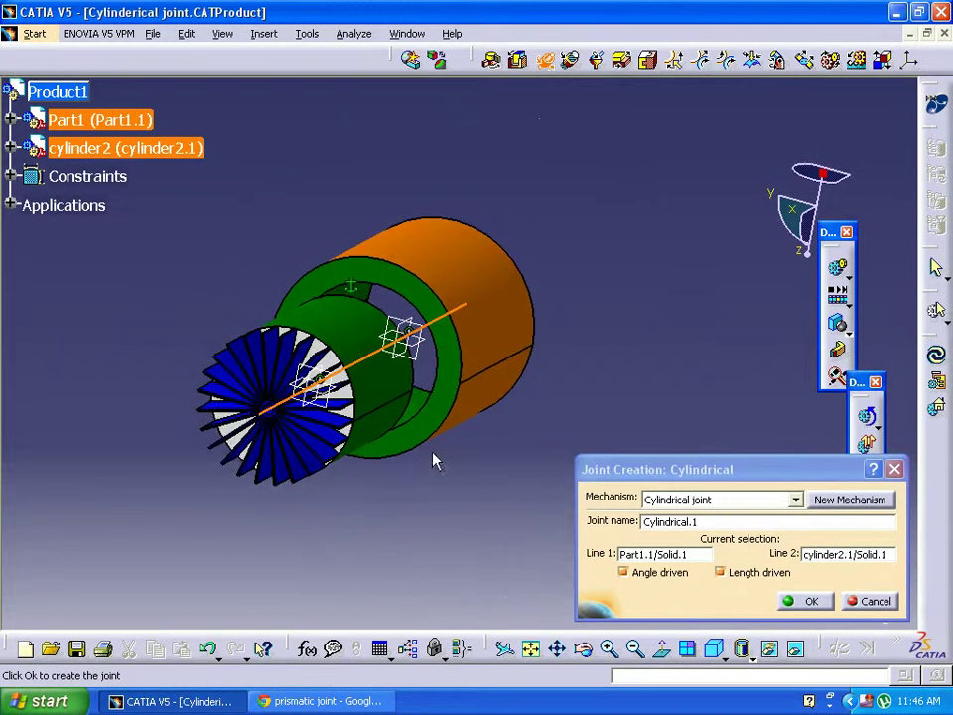
{"action": "left_click", "coordinate": [806, 602]}
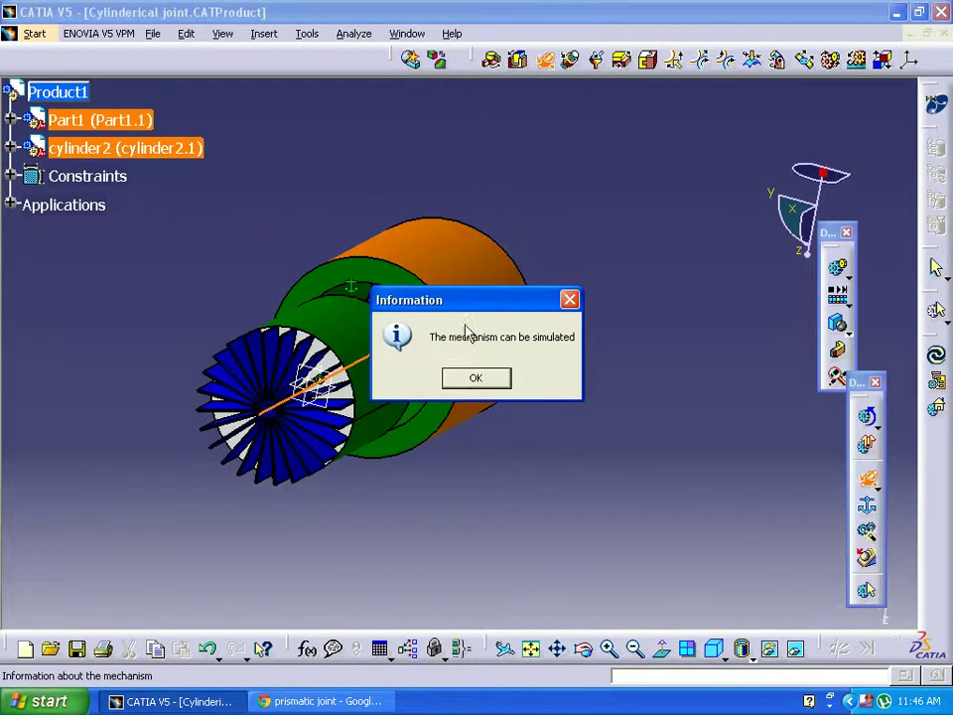
{"action": "left_click", "coordinate": [488, 384]}
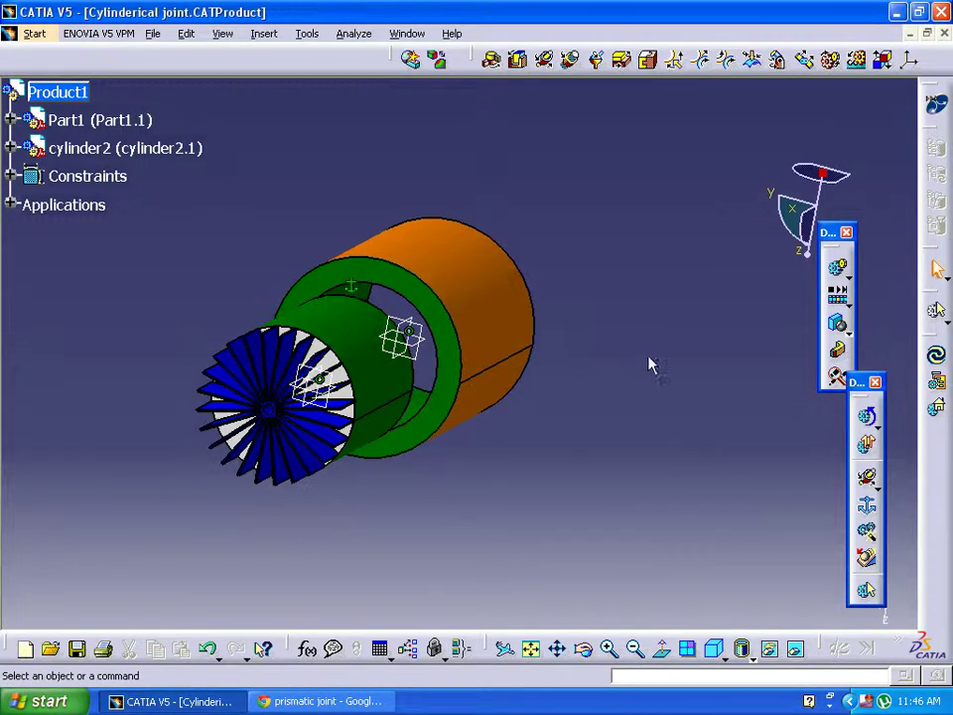
Step: Simulate the Cylindrical joint mechanism, rotating Command.1 to 360 and sliding Command.2 to -100
{"action": "middle_click_drag", "start_coordinate": [650, 365], "coordinate": [630, 422]}
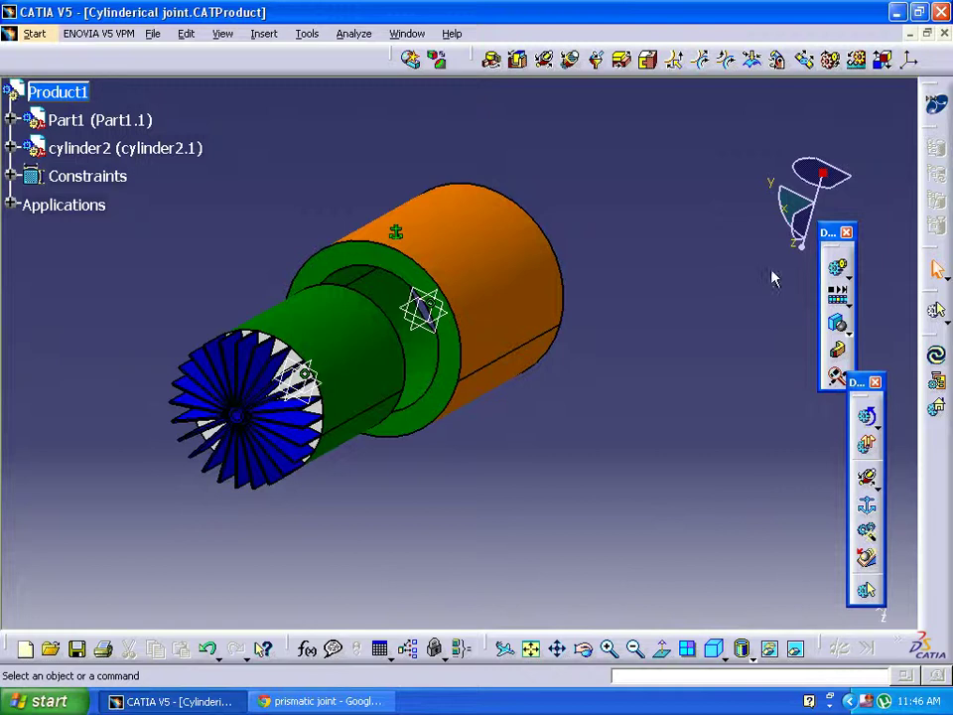
{"action": "left_click", "coordinate": [837, 266]}
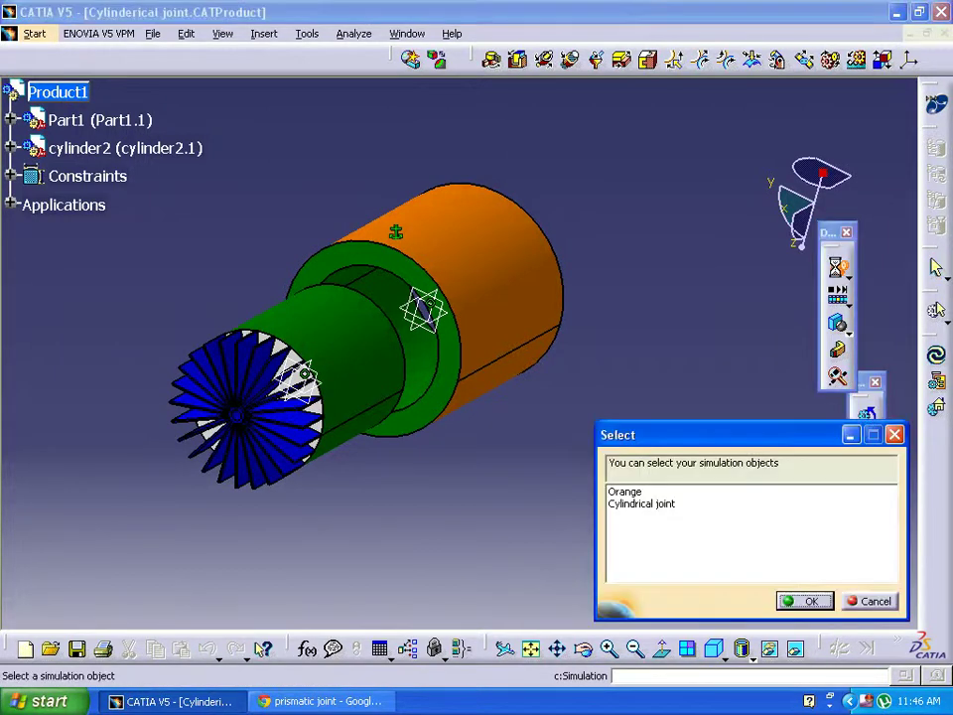
{"action": "left_click", "coordinate": [664, 509]}
{"action": "left_click", "coordinate": [804, 601]}
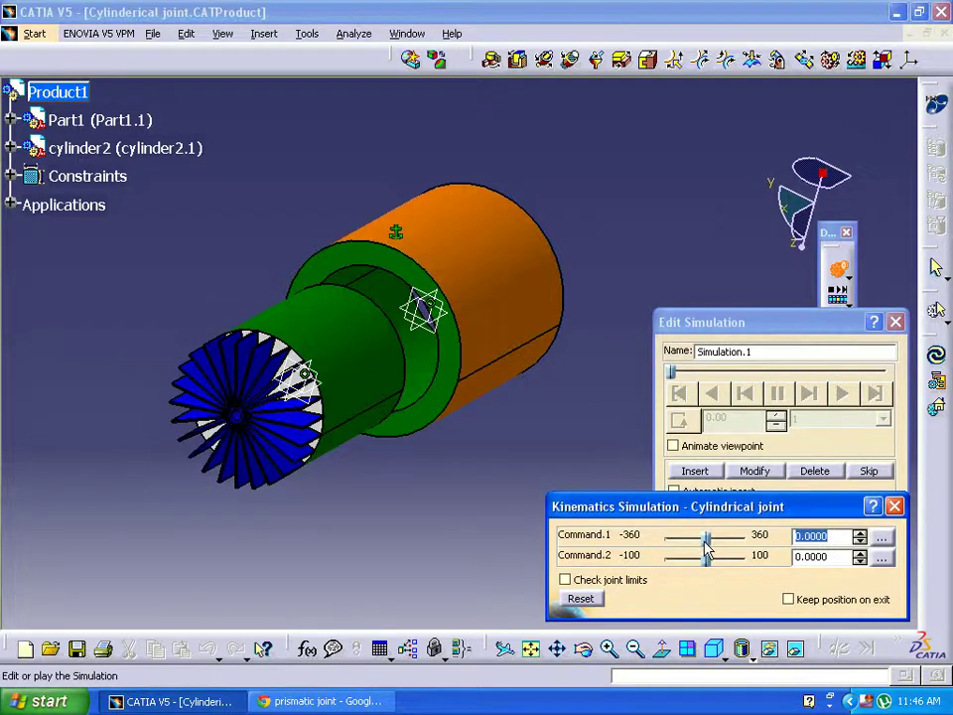
{"action": "left_click_drag", "start_coordinate": [706, 538], "coordinate": [758, 537]}
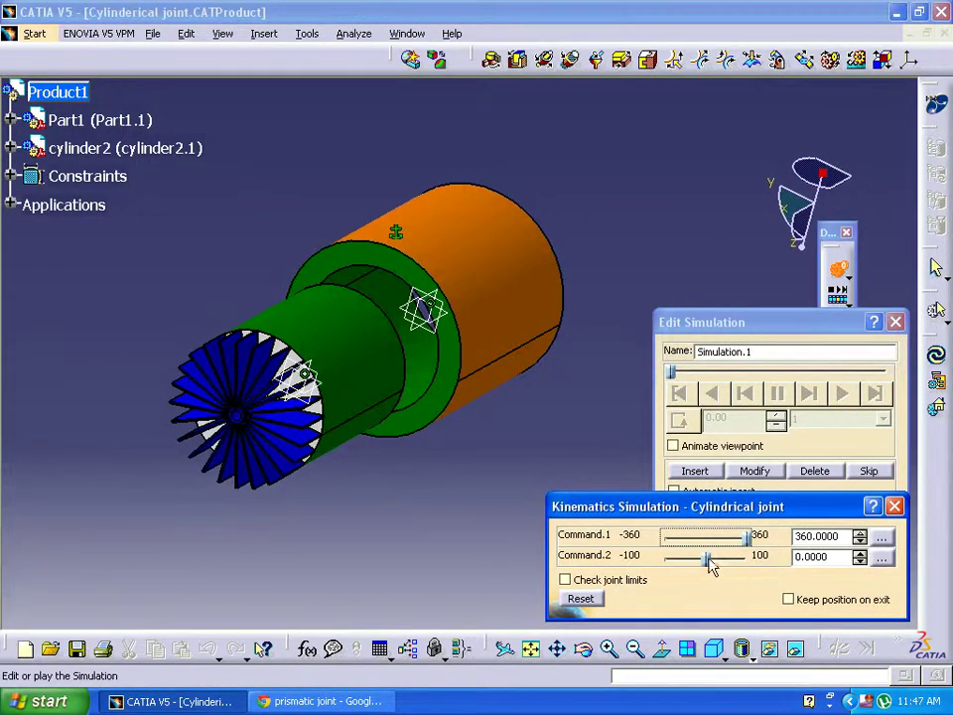
{"action": "left_click_drag", "start_coordinate": [706, 561], "coordinate": [606, 566]}
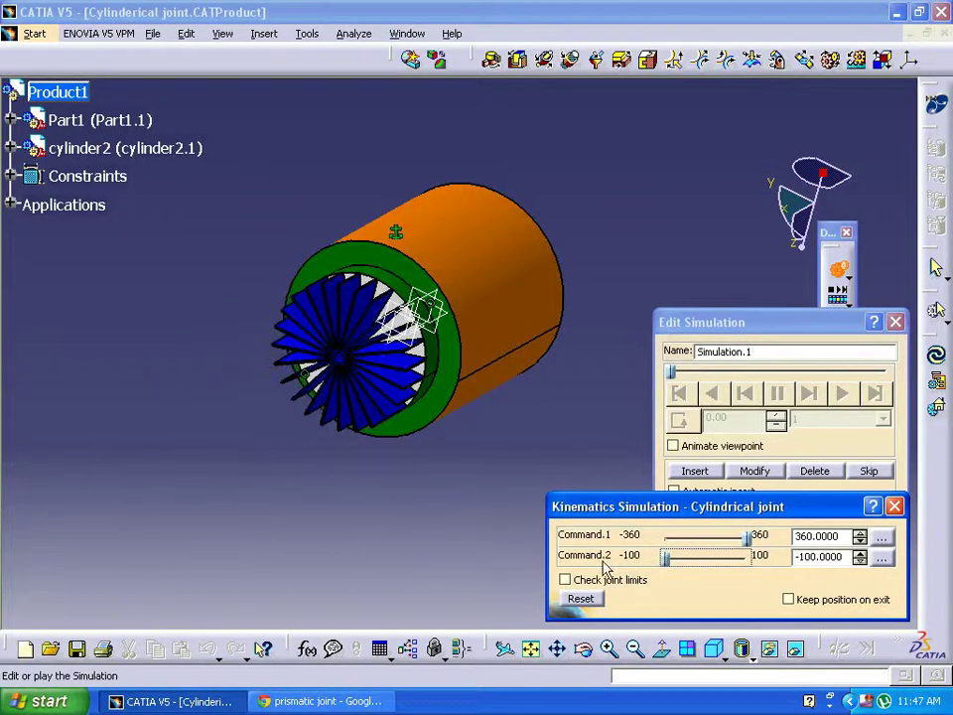
Step: Lower Command.2's range limit to -250 and slide the green cylinder out to -250
{"action": "left_click", "coordinate": [881, 559]}
{"action": "double_click", "coordinate": [825, 542]}
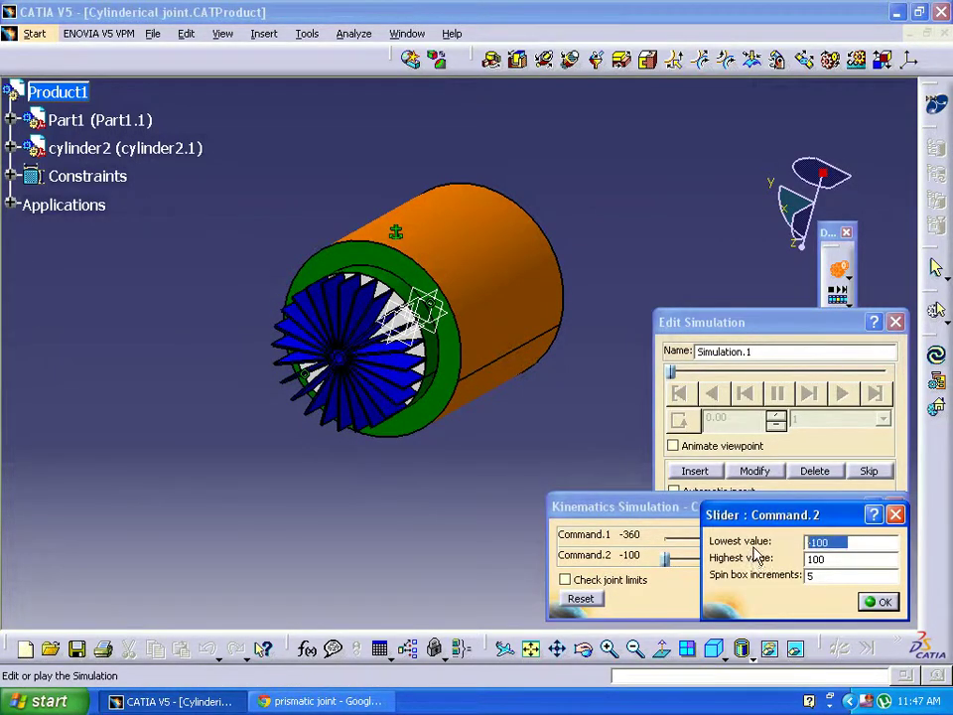
{"action": "type", "text": "-"}
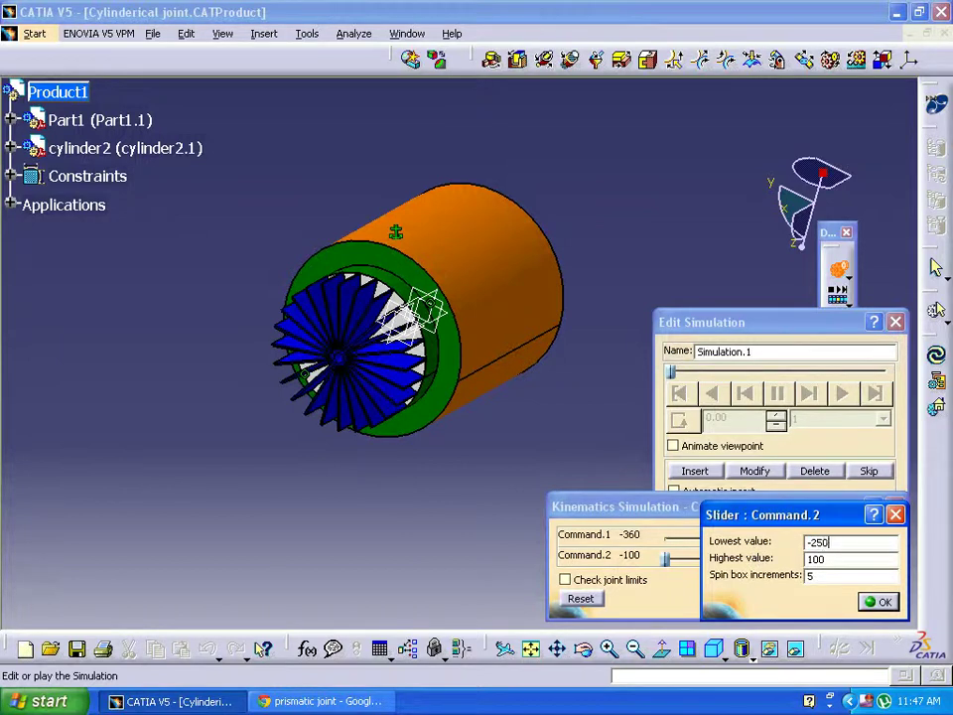
{"action": "type", "text": "250"}
{"action": "left_click", "coordinate": [879, 602]}
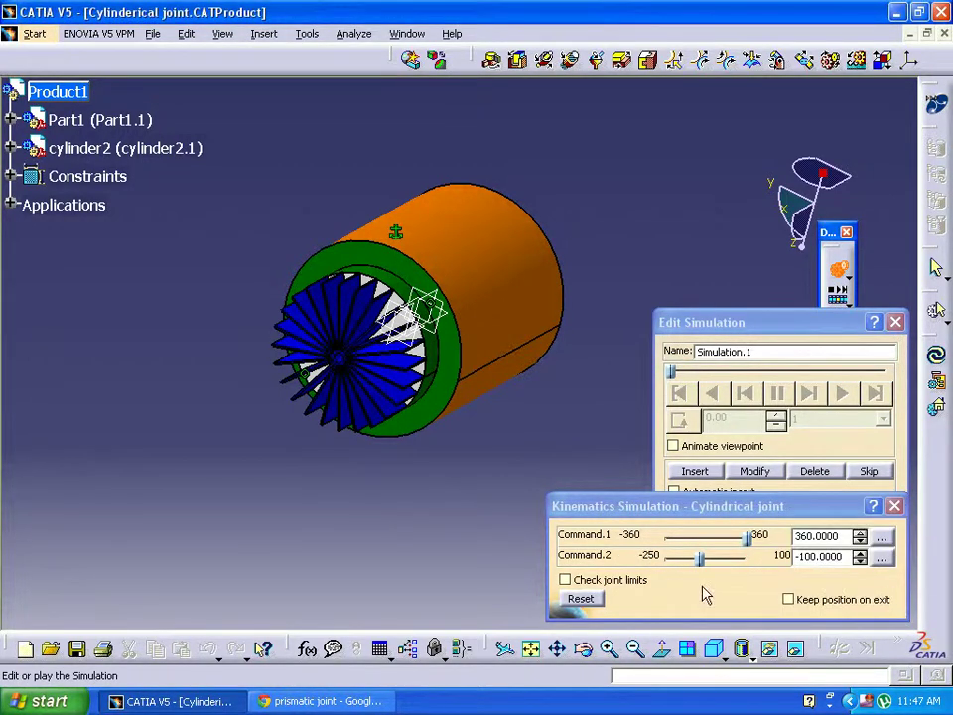
{"action": "left_click_drag", "start_coordinate": [700, 566], "coordinate": [663, 571]}
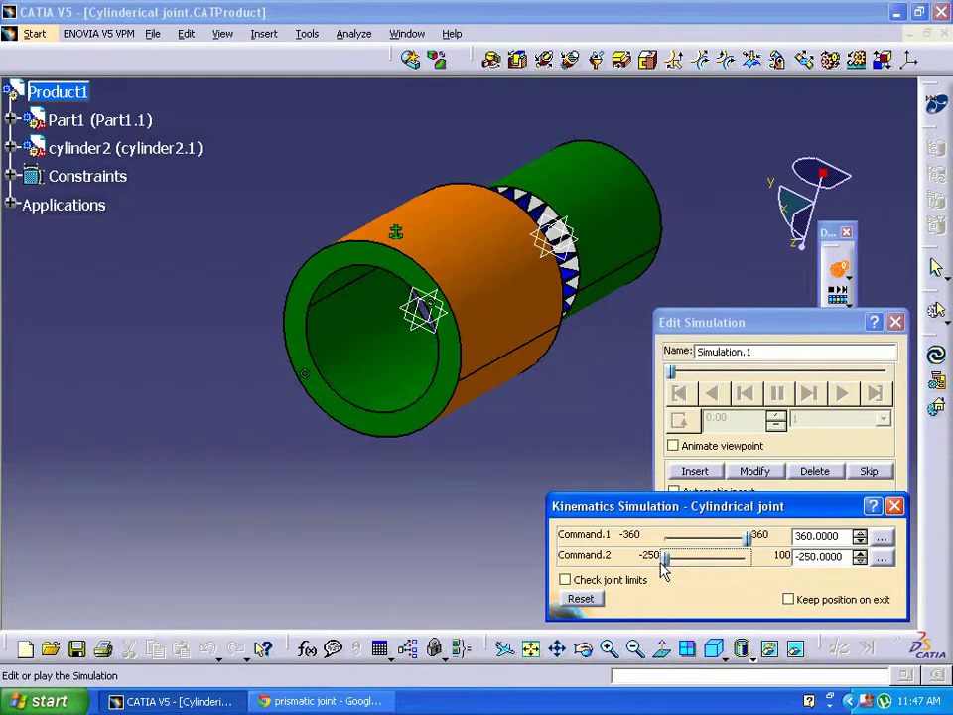
Step: Insert the current position as a shot, set a 0.02 playback step, and play it back
{"action": "left_click", "coordinate": [716, 482]}
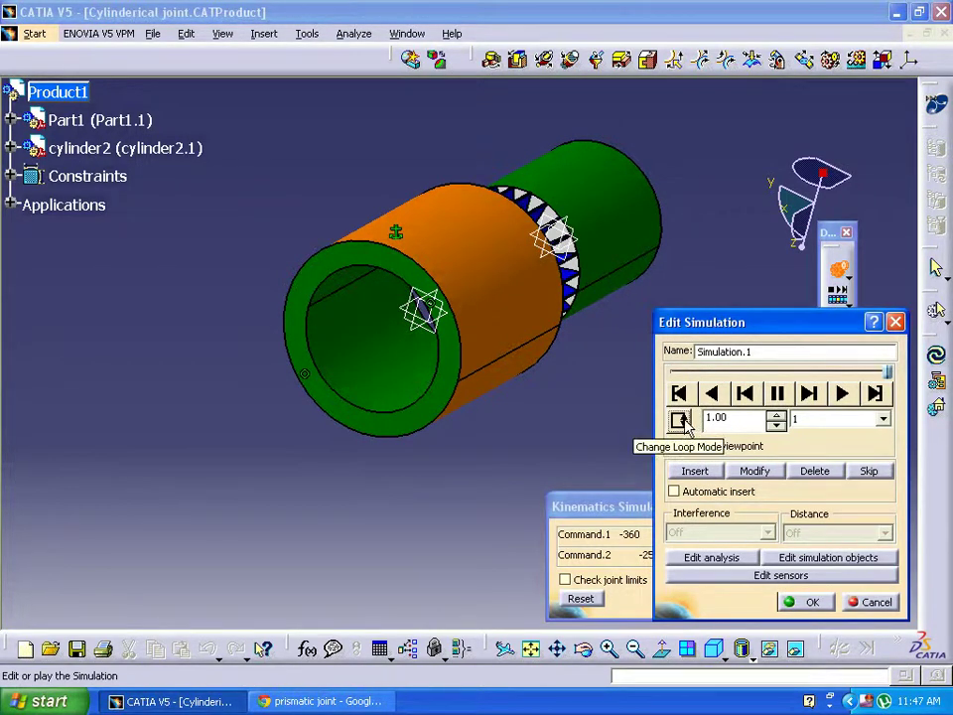
{"action": "left_click", "coordinate": [844, 419]}
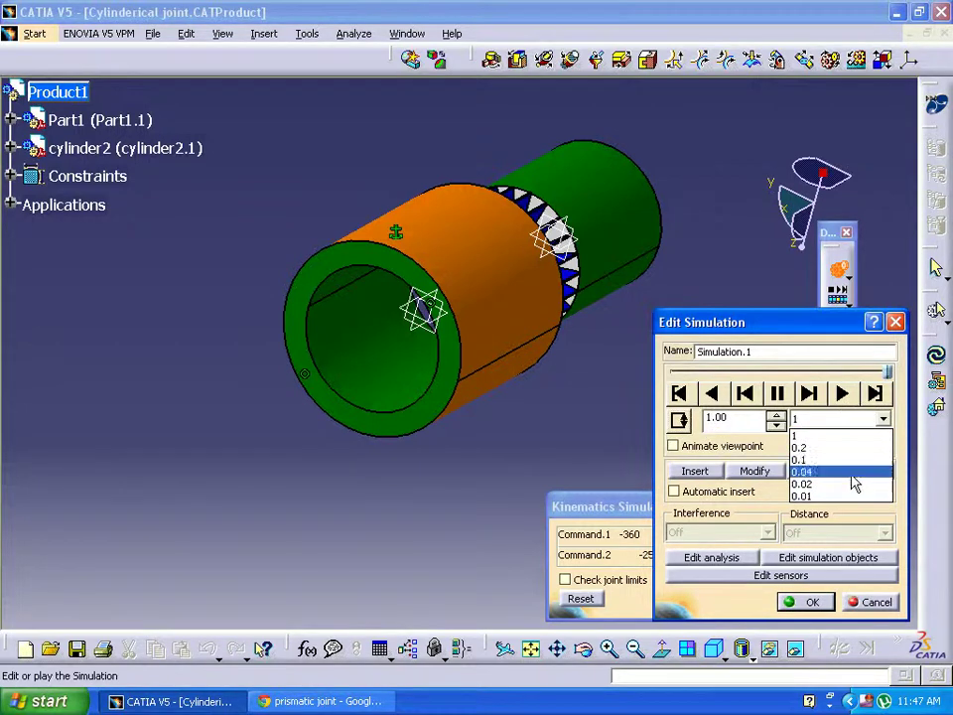
{"action": "left_click", "coordinate": [849, 484]}
{"action": "left_click", "coordinate": [712, 393]}
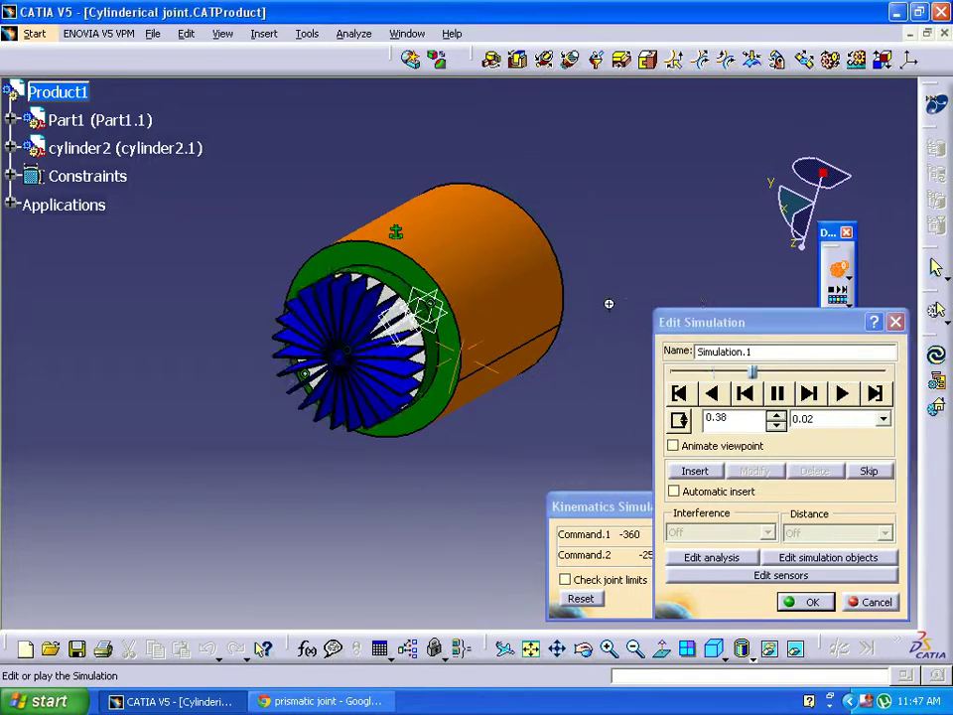
{"action": "middle_click_drag", "start_coordinate": [610, 304], "coordinate": [493, 450]}
{"action": "middle_click_drag", "start_coordinate": [179, 310], "coordinate": [288, 347]}
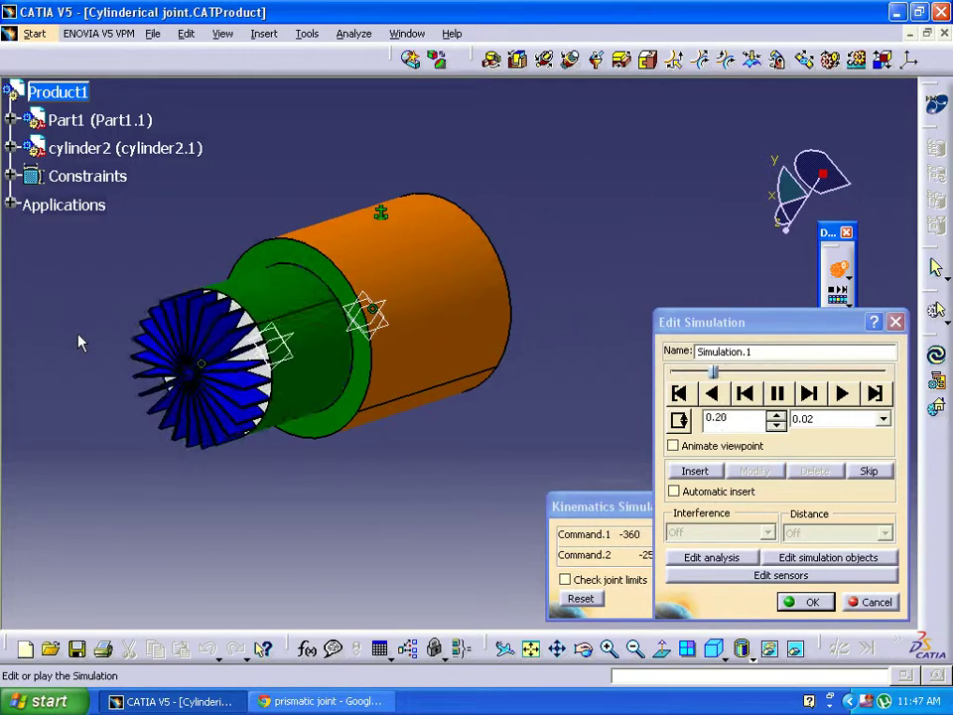
{"action": "middle_click_drag", "start_coordinate": [81, 341], "coordinate": [191, 345]}
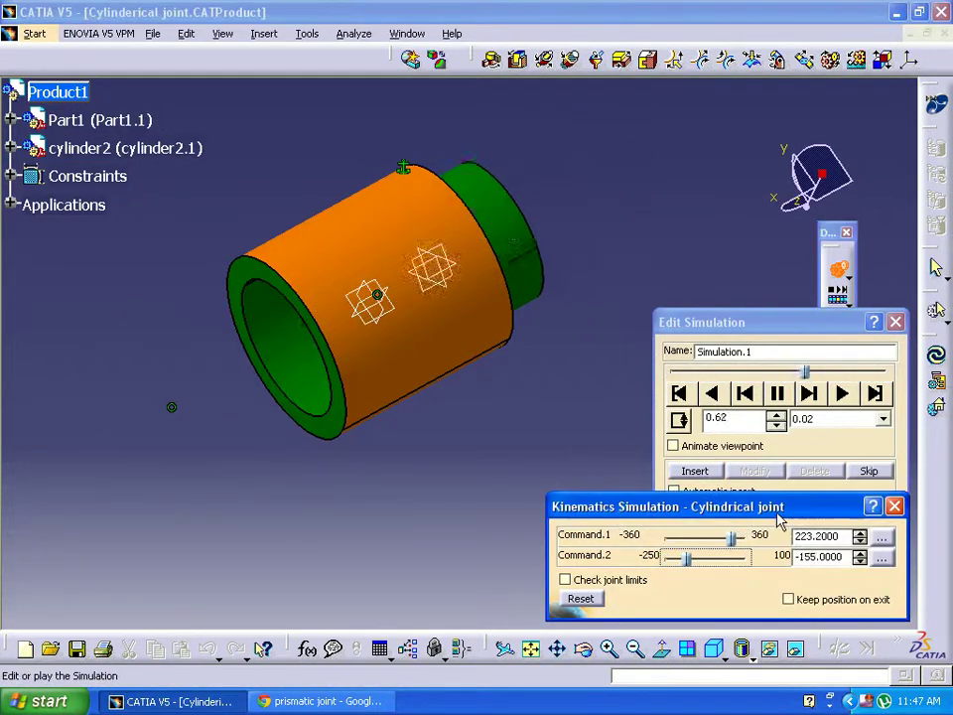
{"action": "left_click", "coordinate": [766, 343]}
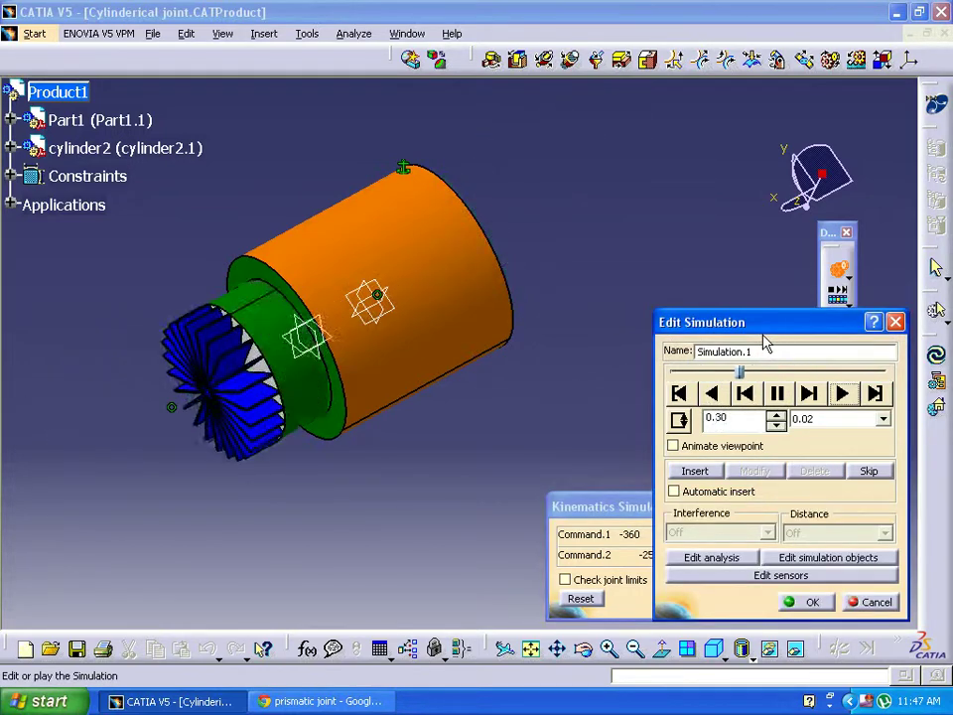